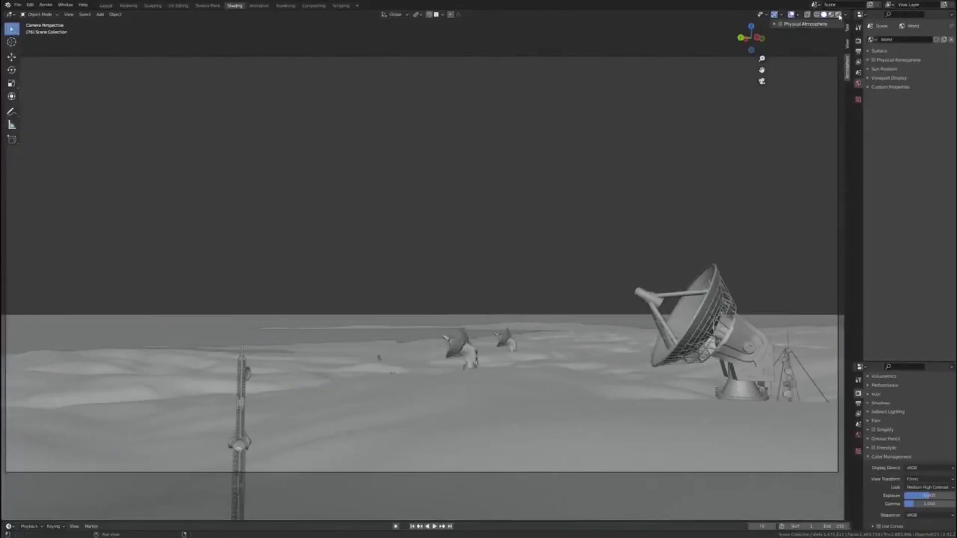
# Use Rendered shading, enable Physical Atmosphere, and drag Sun Elevation lower for a dusk glow
pyautogui.click(838, 14)
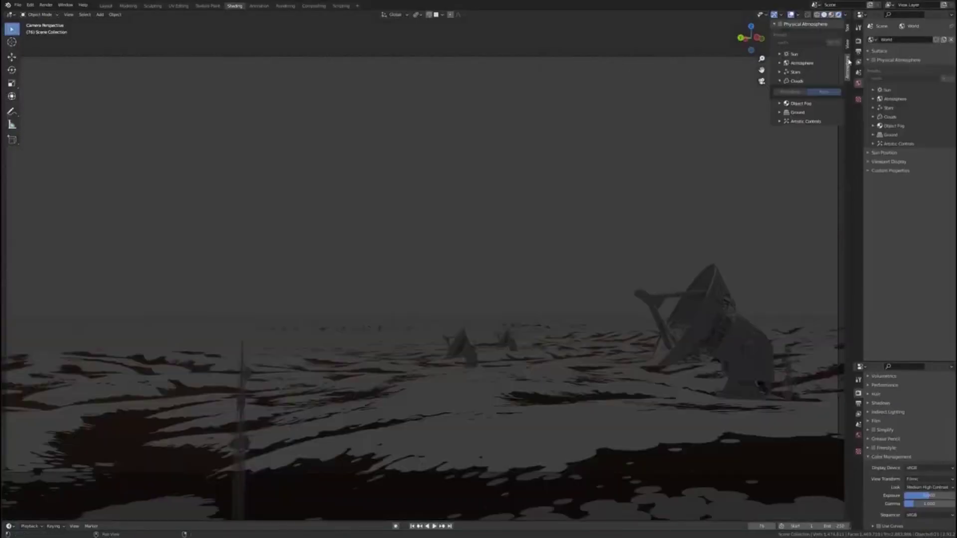
pyautogui.click(780, 24)
pyautogui.click(780, 54)
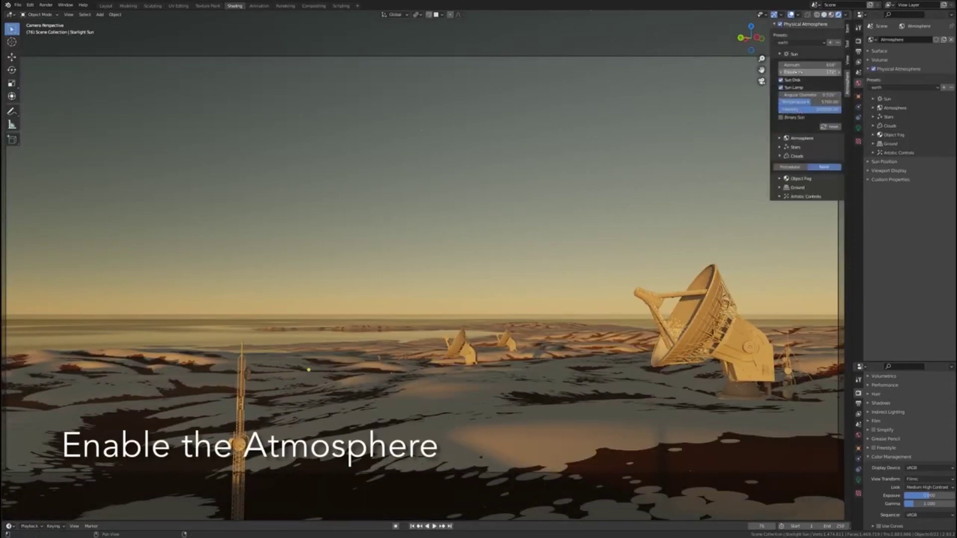
pyautogui.moveTo(810, 72)
pyautogui.mouseDown()
pyautogui.moveTo(793, 73)
pyautogui.moveTo(831, 65)
pyautogui.mouseUp()
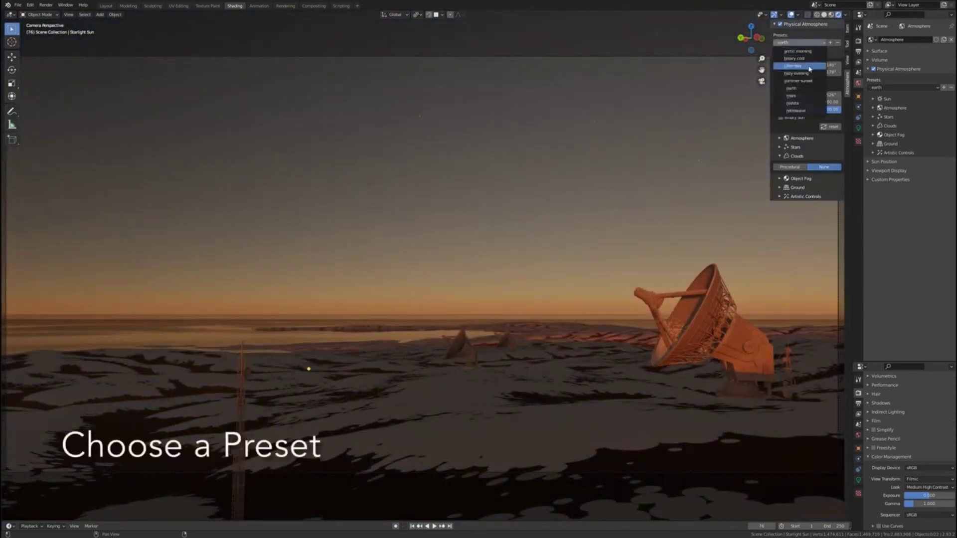
# Try the binary cold two-sun preset, then settle on the hazy single-sun preset
pyautogui.click(799, 59)
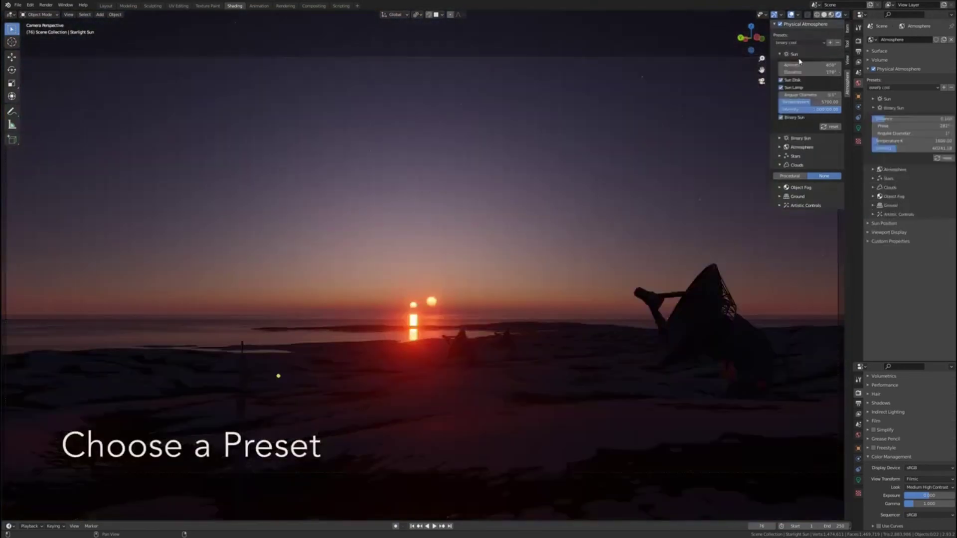
pyautogui.click(797, 74)
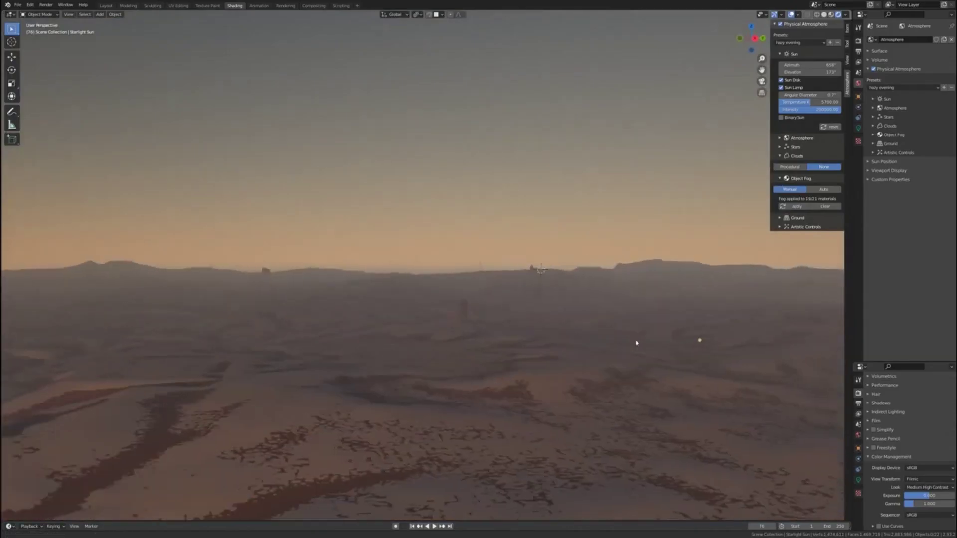
# Apply the summer sunset preset and drag Sun Elevation below the horizon
pyautogui.moveTo(636, 344)
pyautogui.mouseDown(button='middle')
pyautogui.moveTo(680, 303)
pyautogui.moveTo(556, 314)
pyautogui.moveTo(773, 148)
pyautogui.mouseUp(button='middle')
pyautogui.click(798, 80)
pyautogui.moveTo(802, 72); pyautogui.dragTo(778, 72)
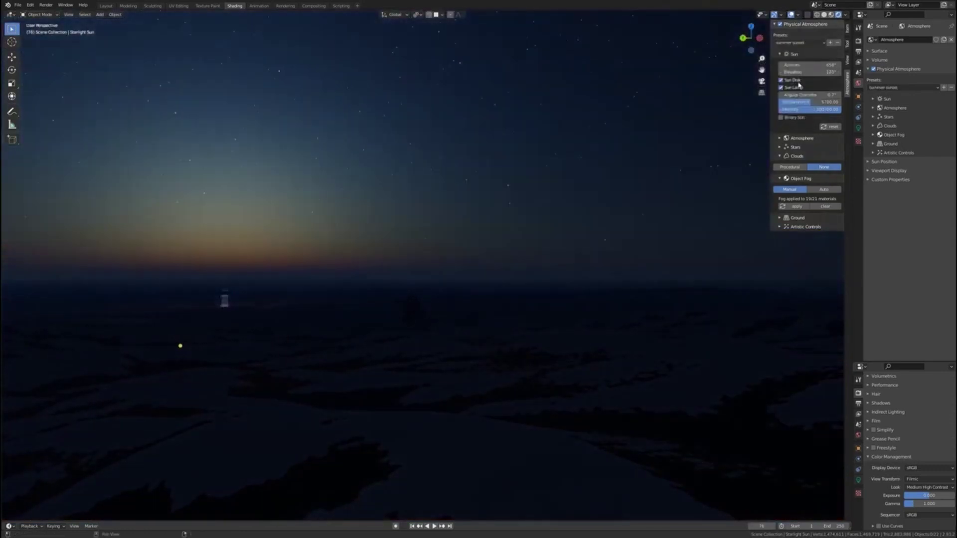
# In World properties, make the atmosphere colour white and raise the sun above the horizon
pyautogui.click(779, 138)
pyautogui.click(778, 25)
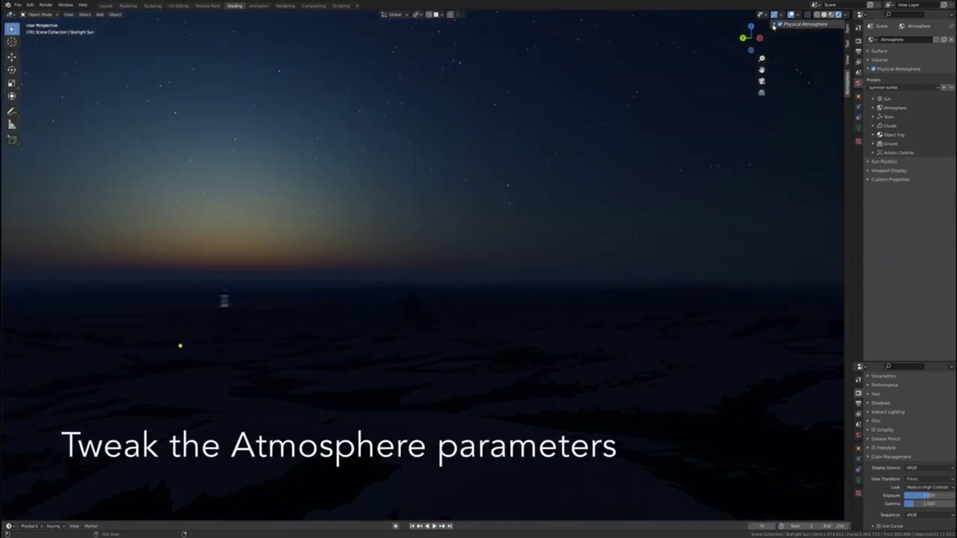
pyautogui.click(873, 108)
pyautogui.moveTo(916, 92); pyautogui.dragTo(916, 73)
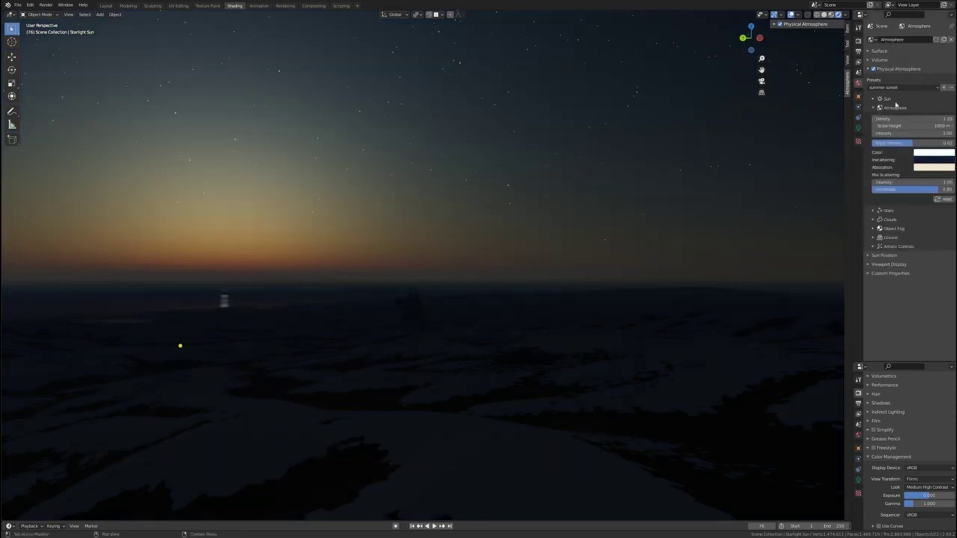
pyautogui.click(883, 99)
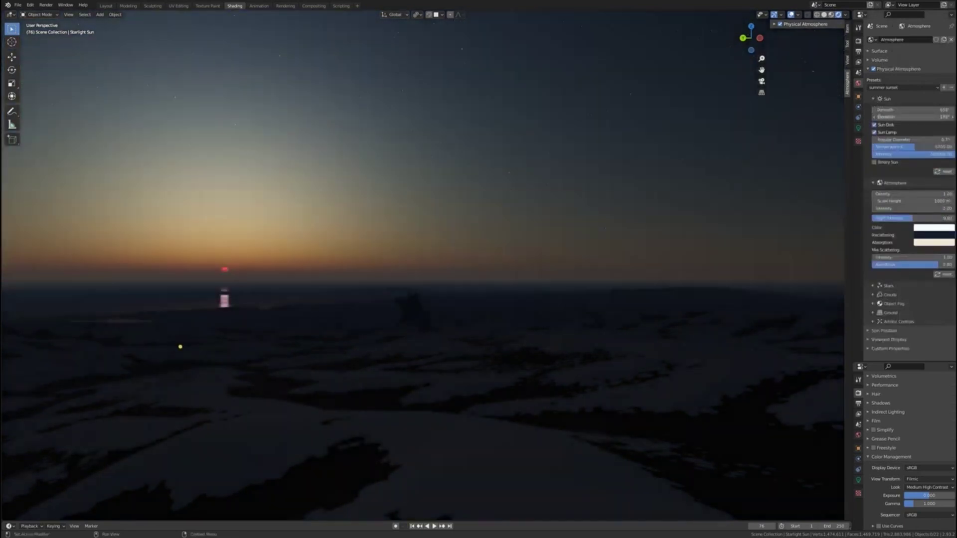
pyautogui.moveTo(909, 118); pyautogui.dragTo(931, 117)
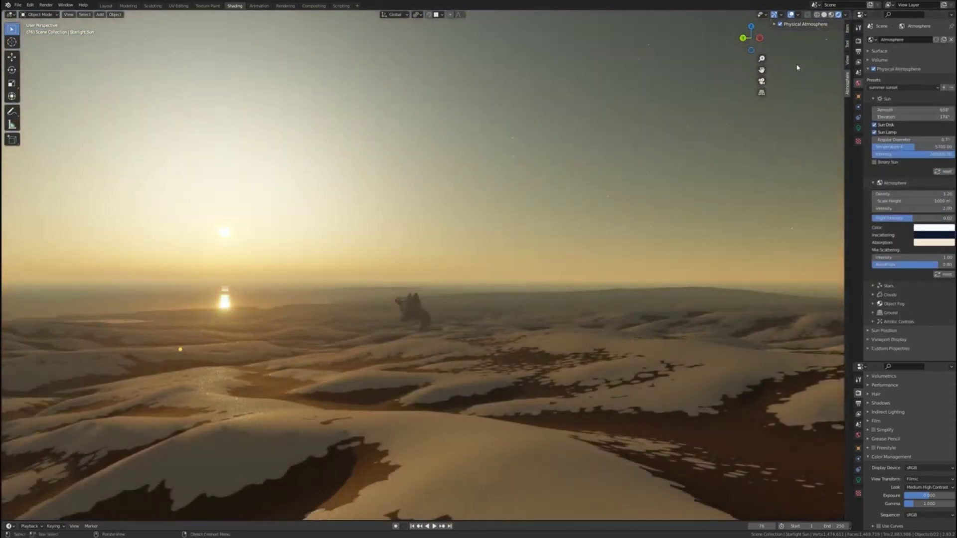
# Apply the binary cold preset, confirm a new exposure, and raise the suns to full daylight
pyautogui.click(890, 103)
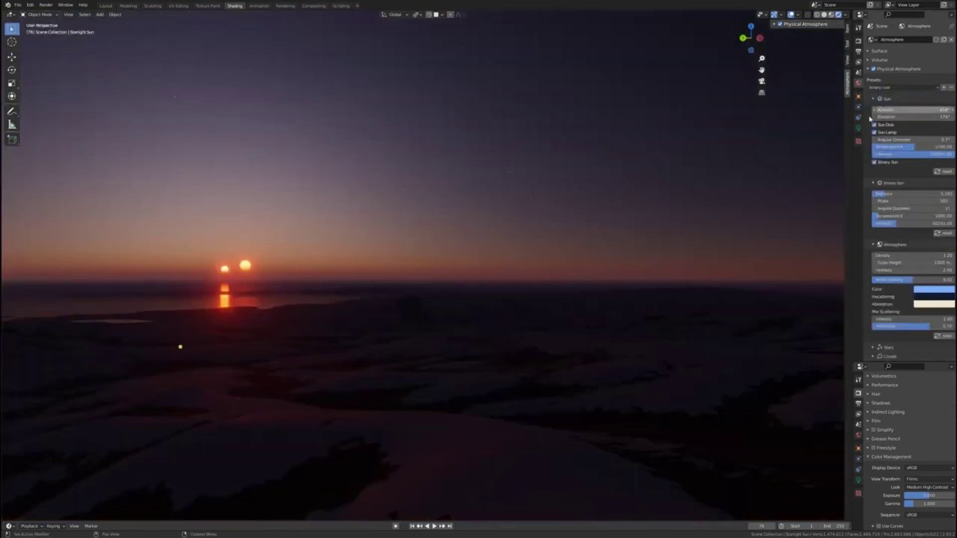
pyautogui.moveTo(513, 316)
pyautogui.mouseDown(button='middle')
pyautogui.moveTo(537, 304)
pyautogui.moveTo(505, 306)
pyautogui.mouseUp(button='middle')
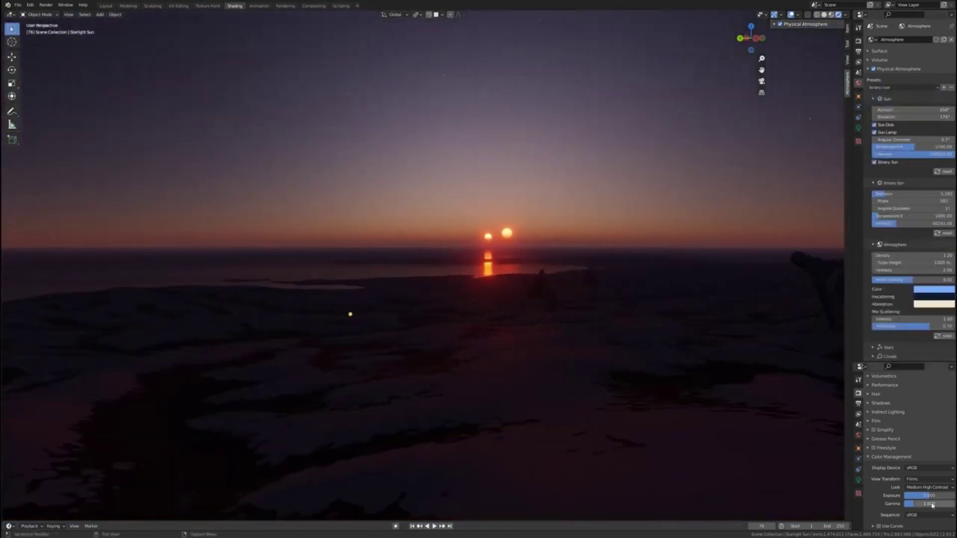
pyautogui.press('Return')
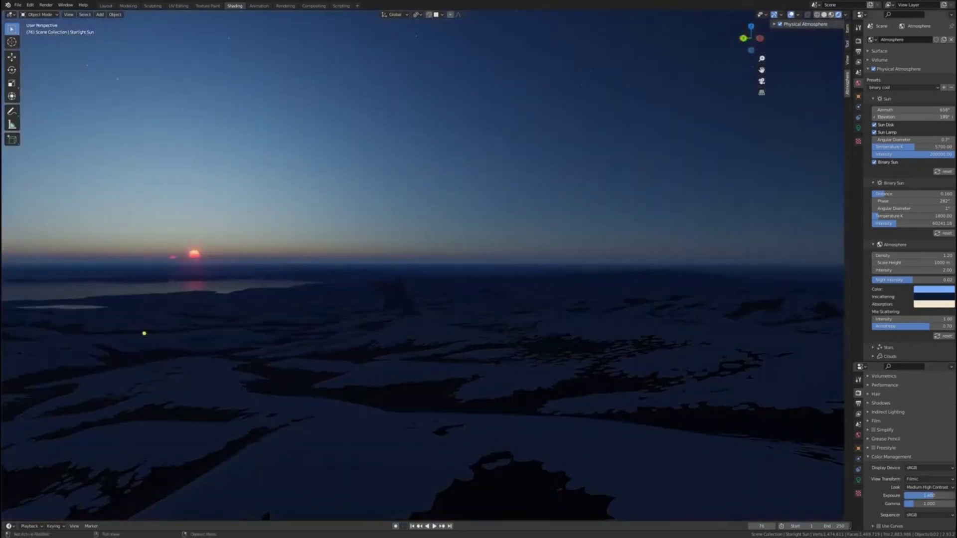
pyautogui.moveTo(144, 334); pyautogui.dragTo(423, 284, button='middle')
pyautogui.scroll(3, 501, 279)
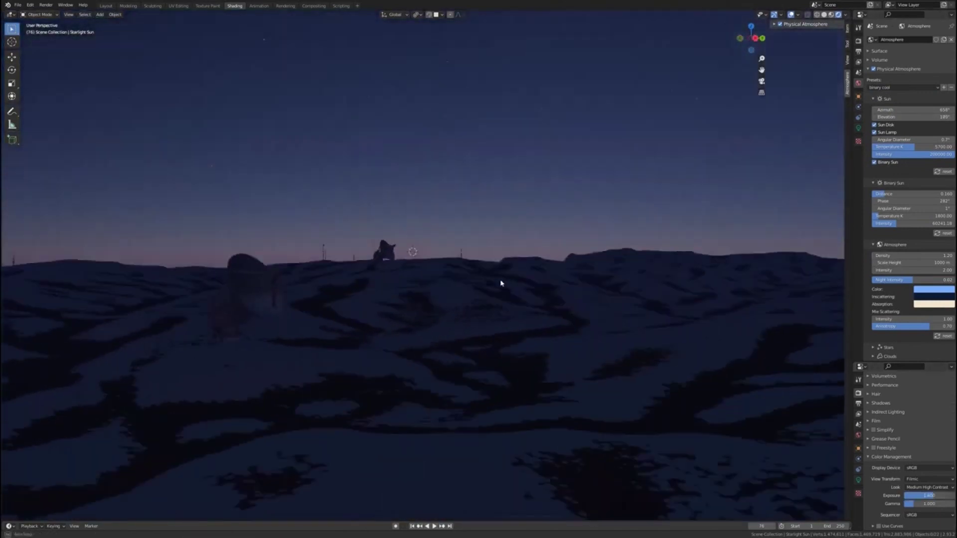
pyautogui.scroll(3, 543, 269)
pyautogui.moveTo(904, 116)
pyautogui.mouseDown()
pyautogui.moveTo(942, 116)
pyautogui.moveTo(905, 120)
pyautogui.mouseUp()
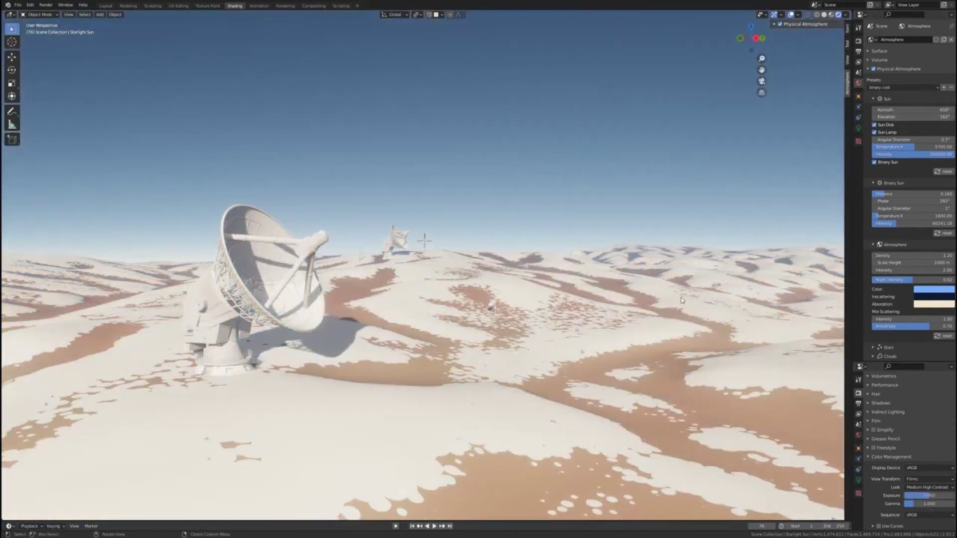
# Enable procedural clouds, lower the suns and swing them left, and reduce the cloud scale
pyautogui.moveTo(487, 284); pyautogui.dragTo(749, 277, button='middle')
pyautogui.scroll(-3, 878, 314)
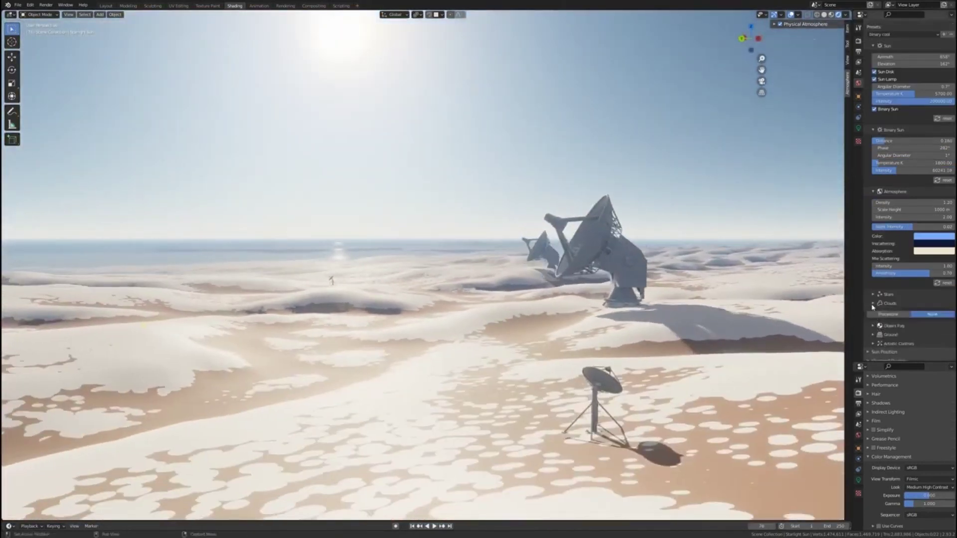
pyautogui.click(893, 315)
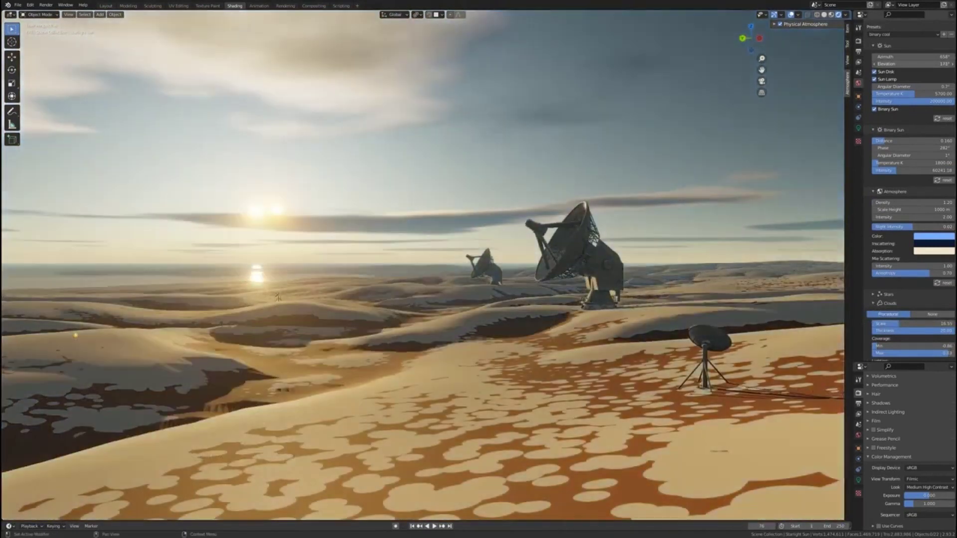
pyautogui.moveTo(912, 64); pyautogui.dragTo(935, 64)
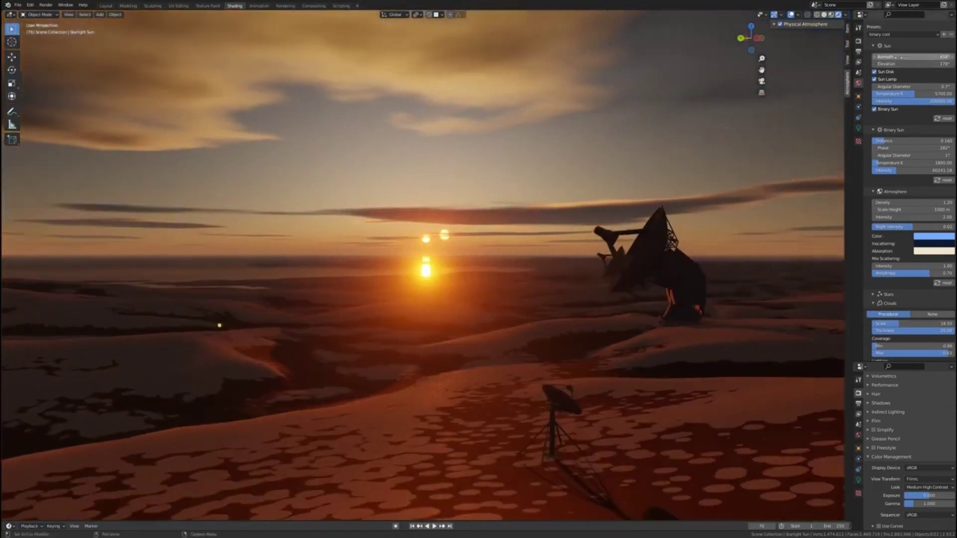
pyautogui.moveTo(913, 57); pyautogui.dragTo(935, 57)
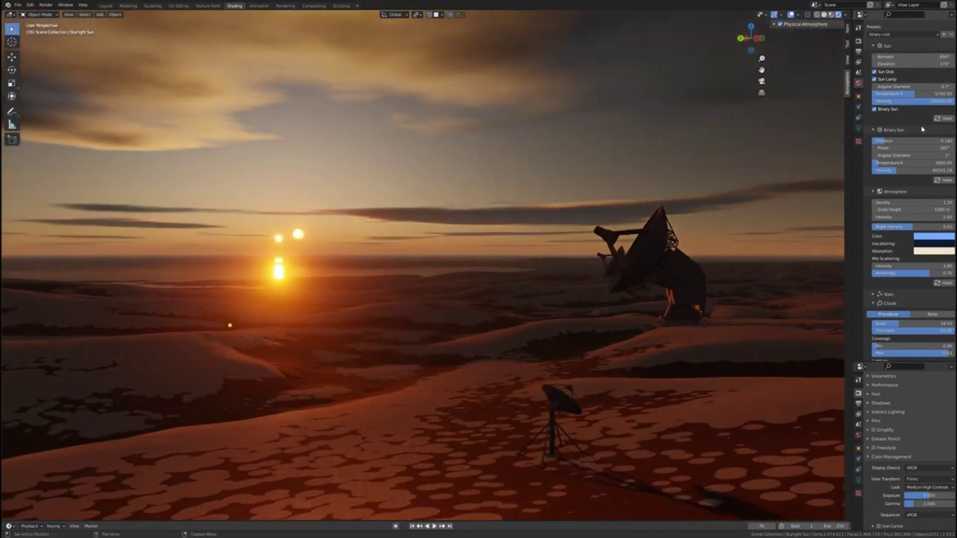
pyautogui.scroll(-3, 893, 303)
pyautogui.scroll(-2, 900, 225)
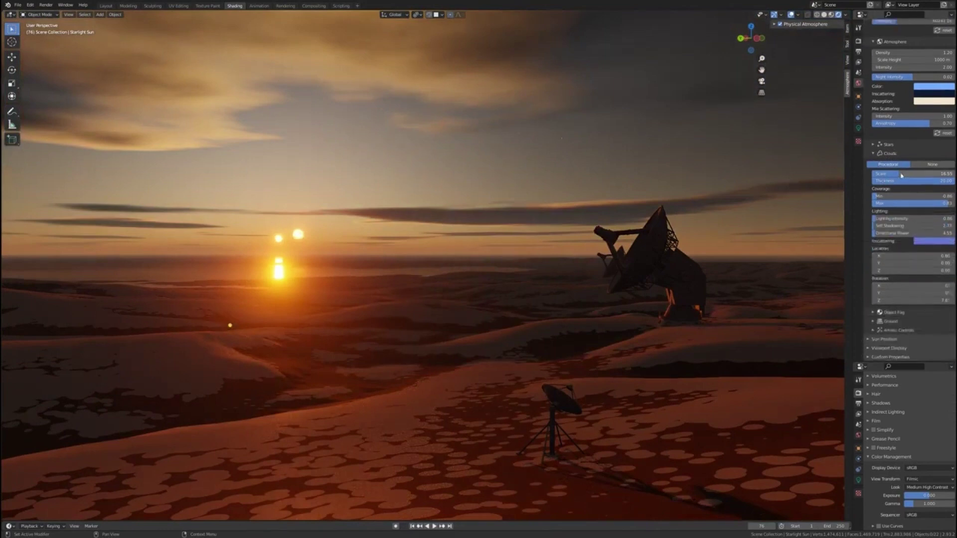
pyautogui.moveTo(912, 173)
pyautogui.mouseDown()
pyautogui.moveTo(882, 174)
pyautogui.moveTo(903, 173)
pyautogui.mouseUp()
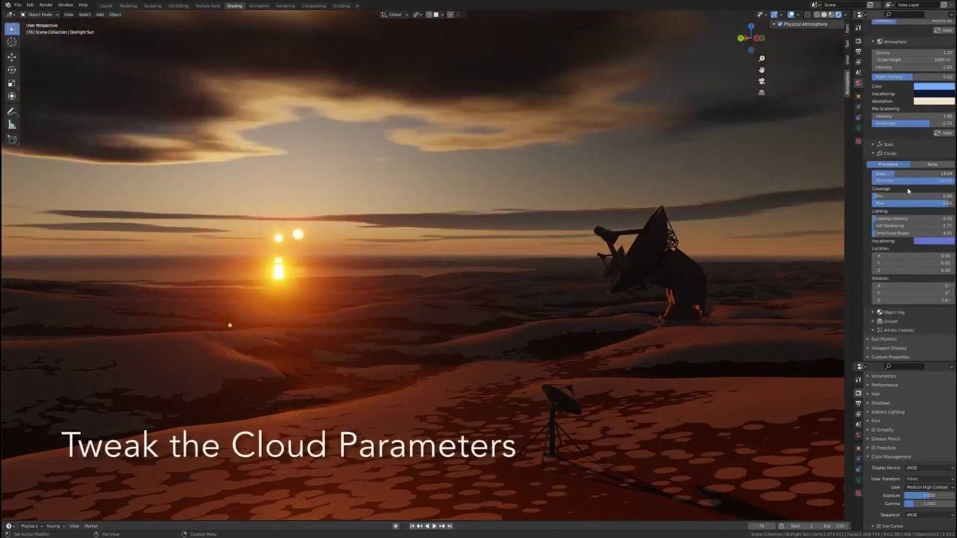
# Reduce cloud thickness and maximum coverage, and enlarge the clouds to cover more sky
pyautogui.press('Return')
pyautogui.moveTo(897, 180); pyautogui.dragTo(918, 180)
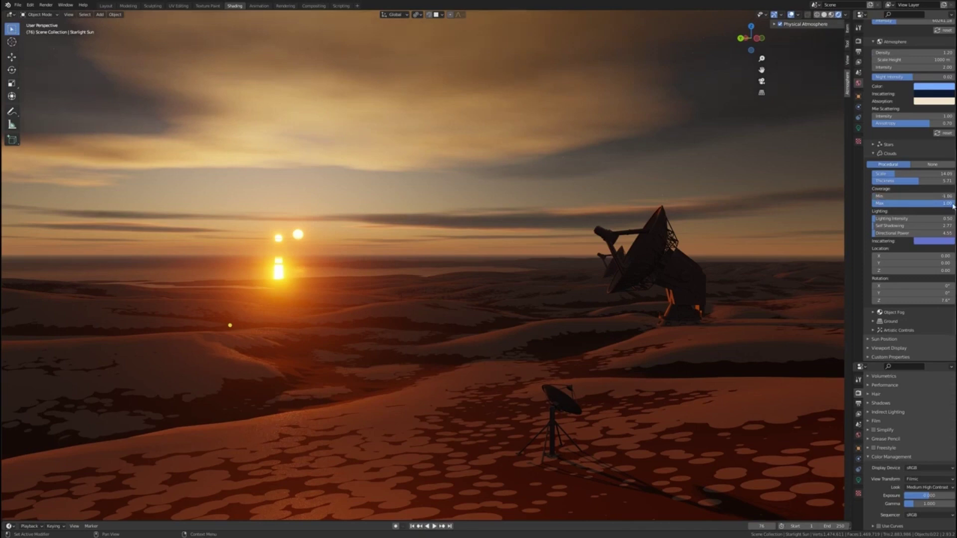
pyautogui.moveTo(919, 202)
pyautogui.mouseDown()
pyautogui.moveTo(898, 203)
pyautogui.moveTo(949, 202)
pyautogui.mouseUp()
pyautogui.moveTo(894, 174); pyautogui.dragTo(945, 181)
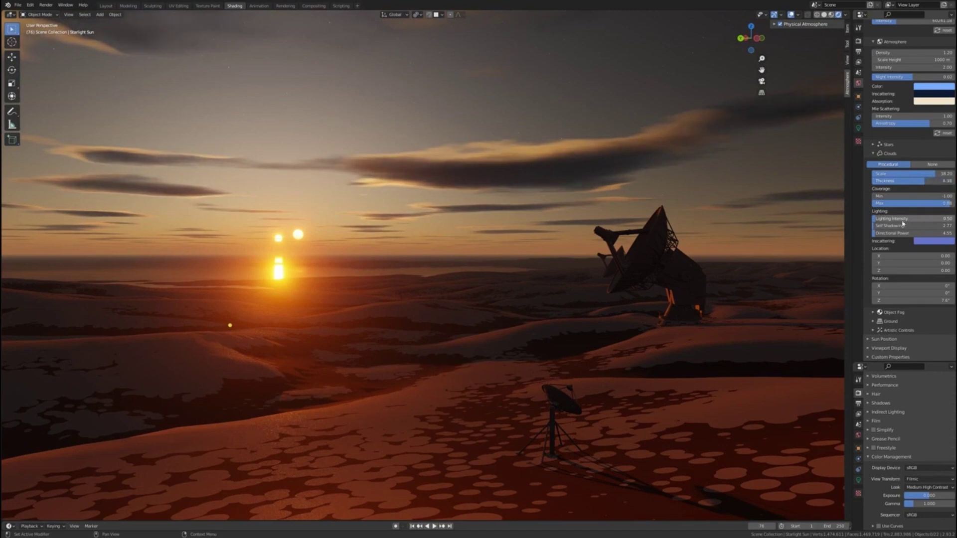
# Raise cloud Lighting Intensity, shift the clouds' X/Y location, and rotate them around Z
pyautogui.moveTo(883, 219)
pyautogui.mouseDown()
pyautogui.moveTo(909, 219)
pyautogui.moveTo(897, 225)
pyautogui.moveTo(927, 233)
pyautogui.mouseUp()
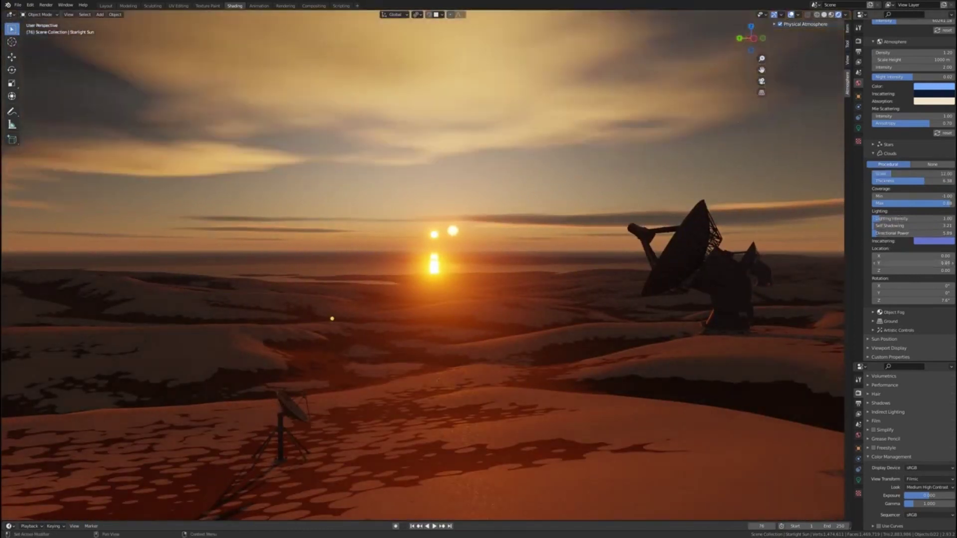
pyautogui.moveTo(898, 256); pyautogui.dragTo(927, 256)
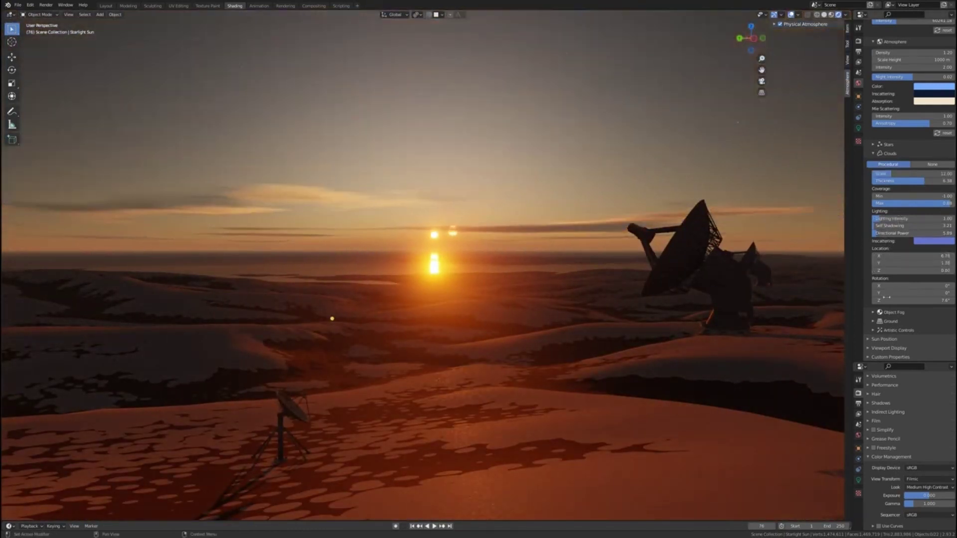
pyautogui.moveTo(913, 300); pyautogui.dragTo(927, 300)
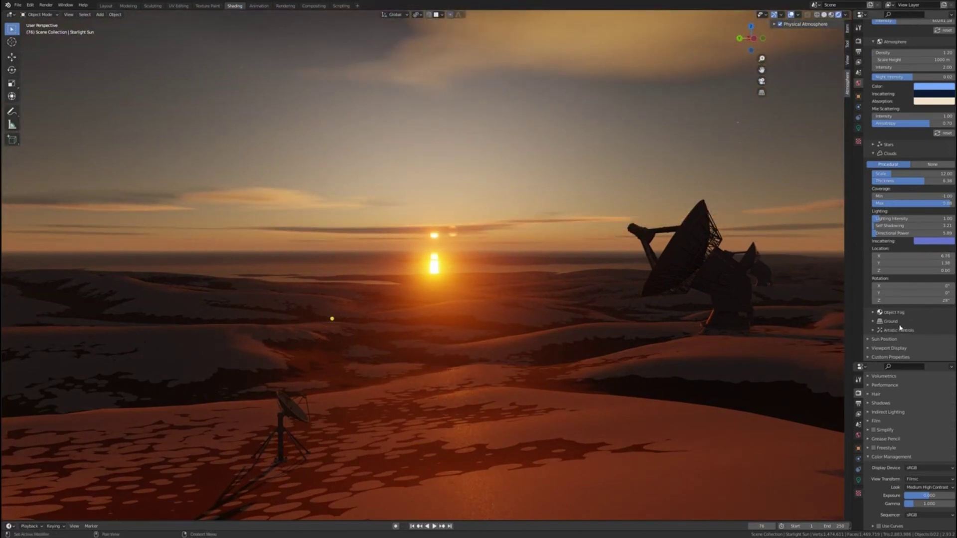
pyautogui.moveTo(659, 290); pyautogui.dragTo(826, 286, button='middle')
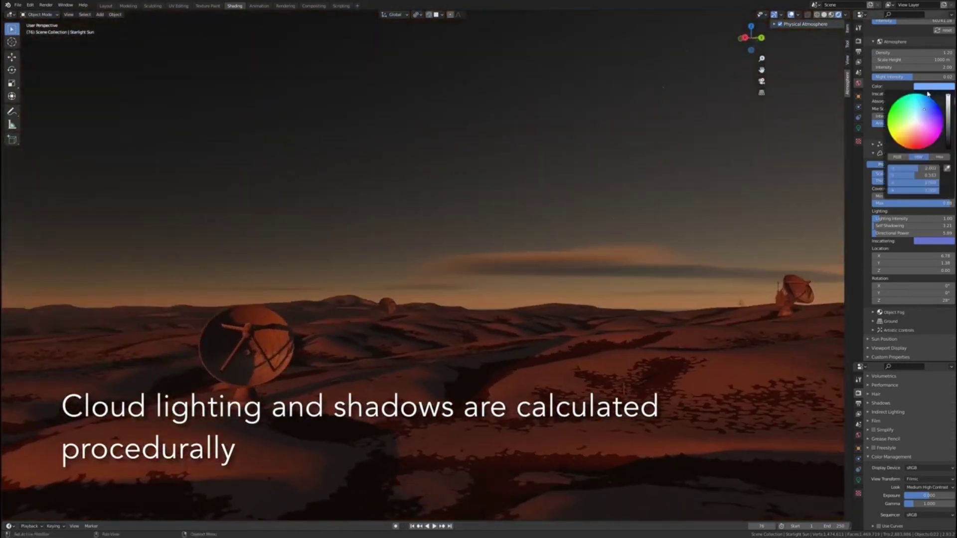
pyautogui.moveTo(598, 299)
pyautogui.mouseDown(button='middle')
pyautogui.moveTo(713, 305)
pyautogui.moveTo(822, 225)
pyautogui.mouseUp(button='middle')
# Collapse Clouds, tint the atmosphere colour blue, and reframe the view with a lower horizon
pyautogui.click(876, 151)
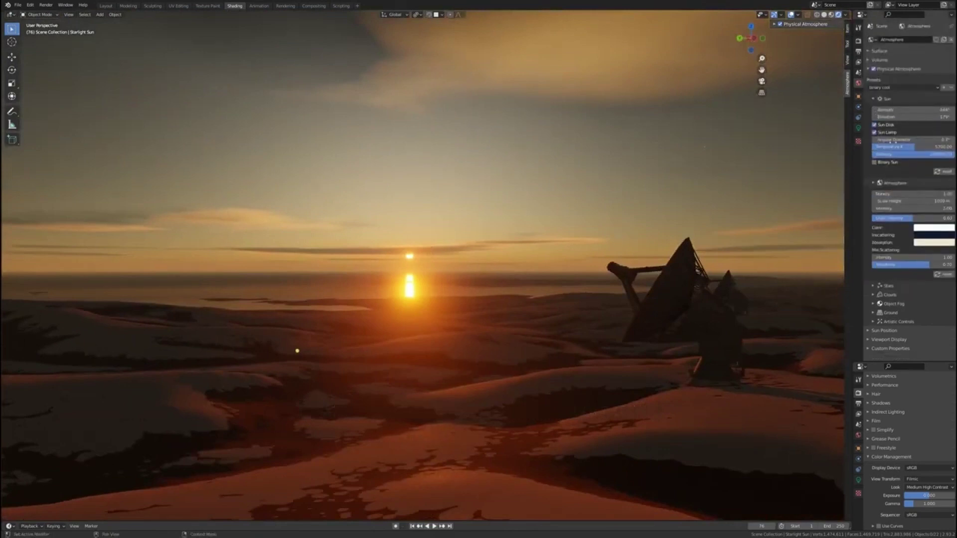
pyautogui.click(924, 140)
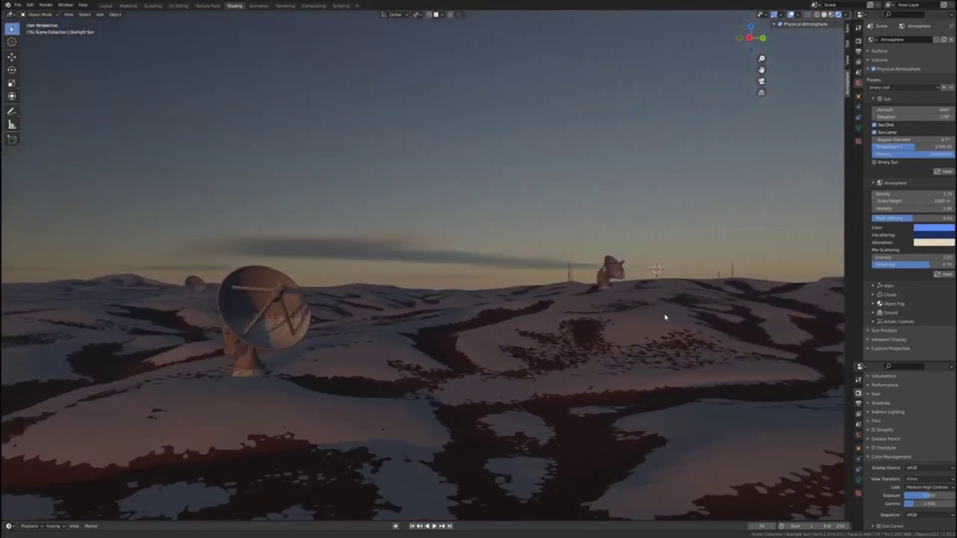
pyautogui.moveTo(664, 317); pyautogui.dragTo(830, 224, button='middle')
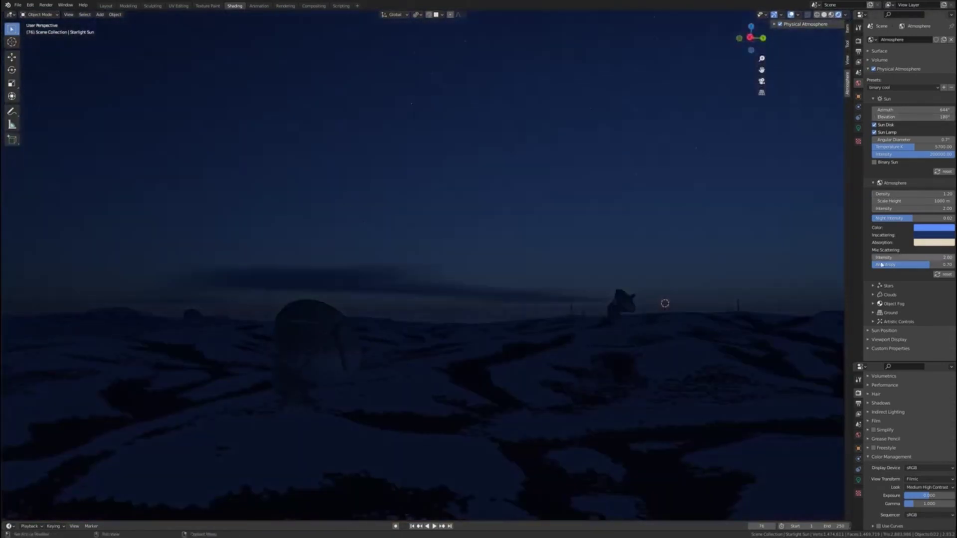
# Expand the procedural Stars settings and lower their Radiance Intensity to 0.50
pyautogui.click(887, 287)
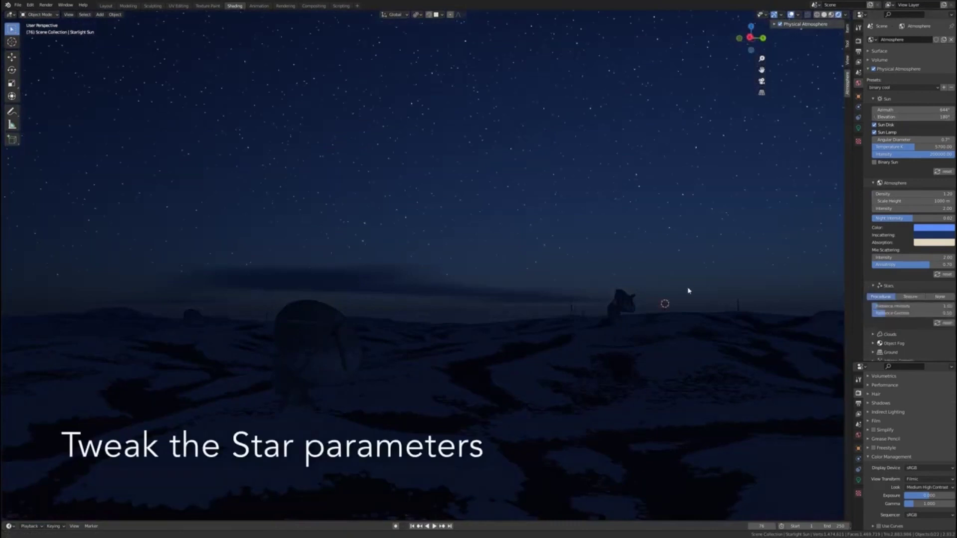
pyautogui.press('Return')
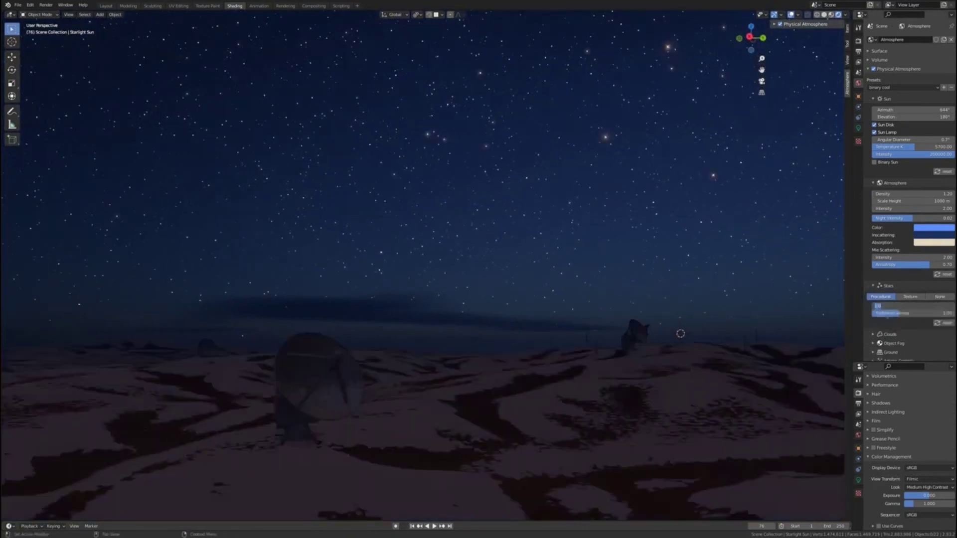
pyautogui.press('Return')
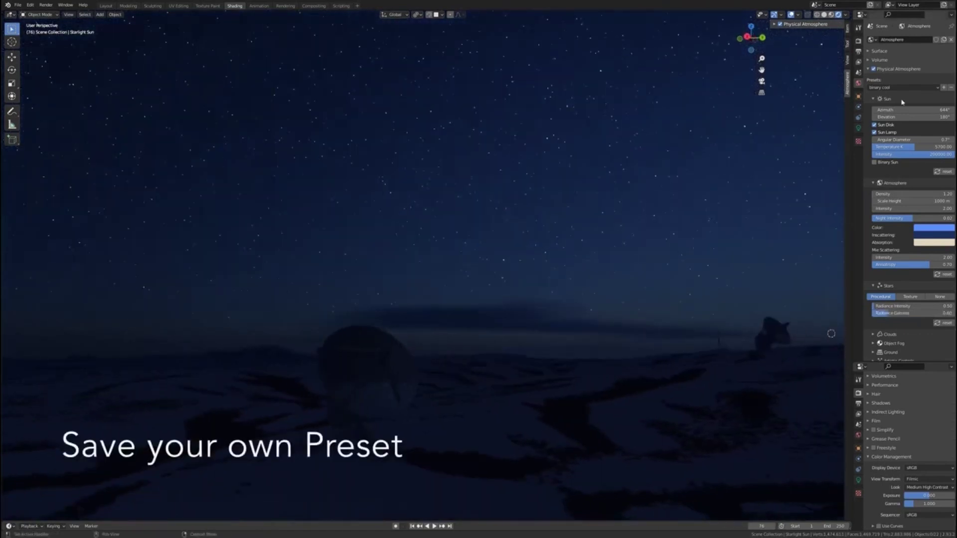
# Save the current sky as preset 'starry night', then apply the Hazy evening preset
pyautogui.click(945, 88)
pyautogui.write('starry night')
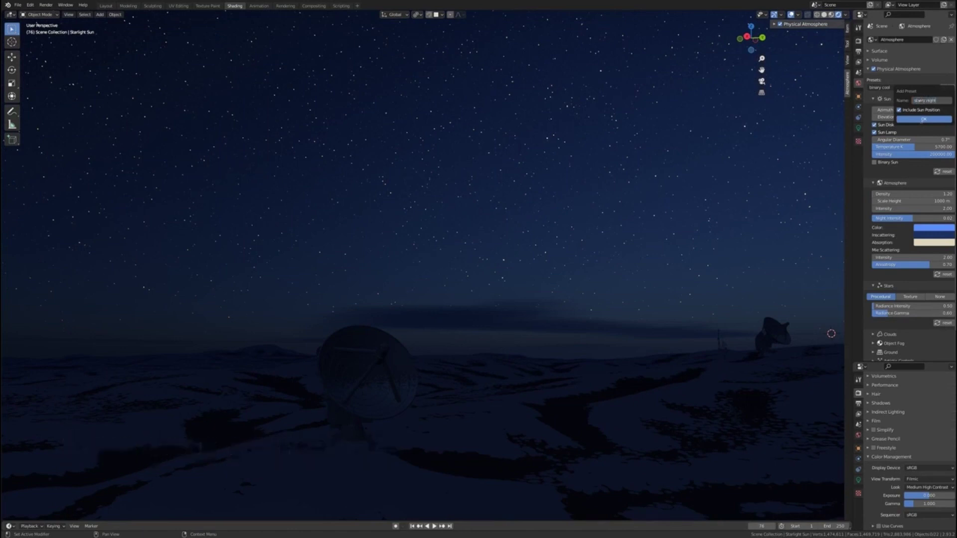
pyautogui.press('Return')
pyautogui.press('Return')
pyautogui.click(899, 89)
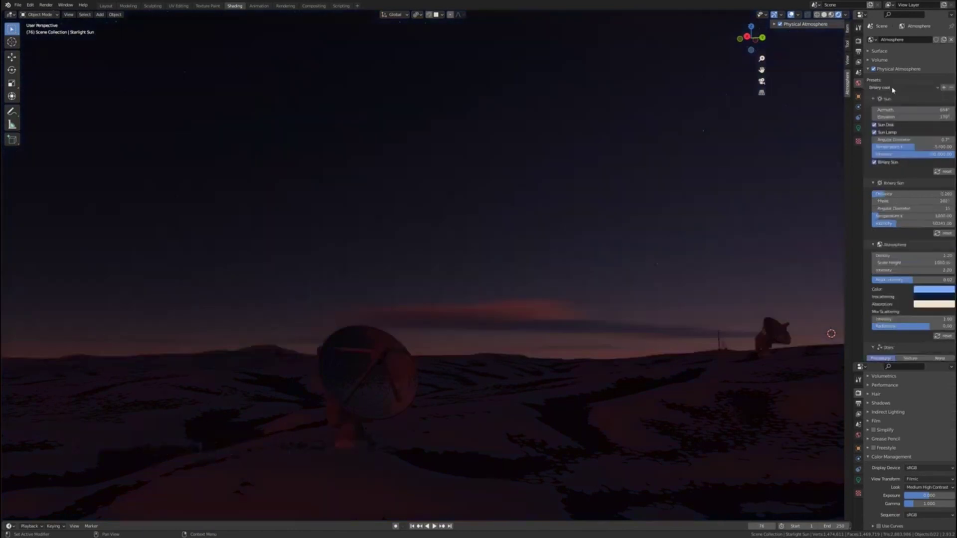
pyautogui.click(894, 89)
pyautogui.click(898, 125)
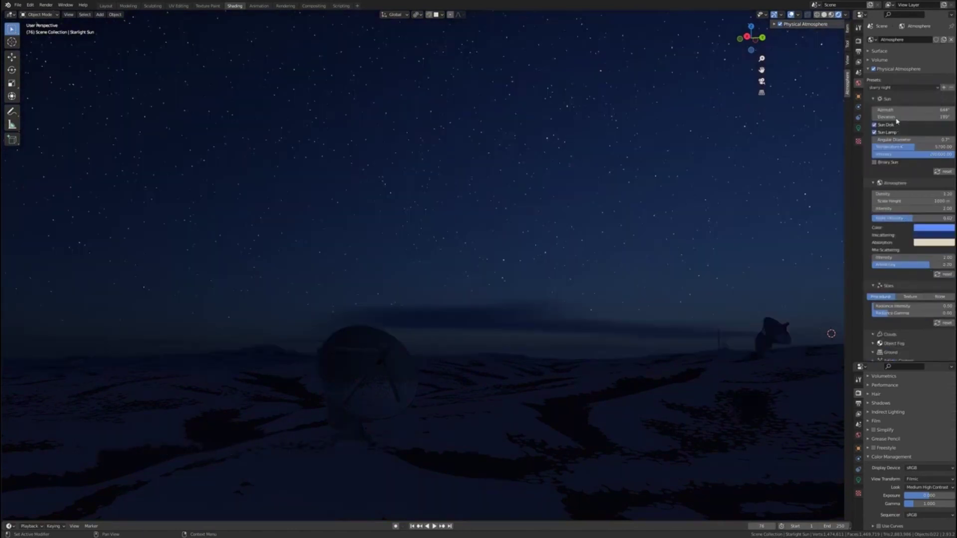
pyautogui.click(894, 88)
pyautogui.click(894, 118)
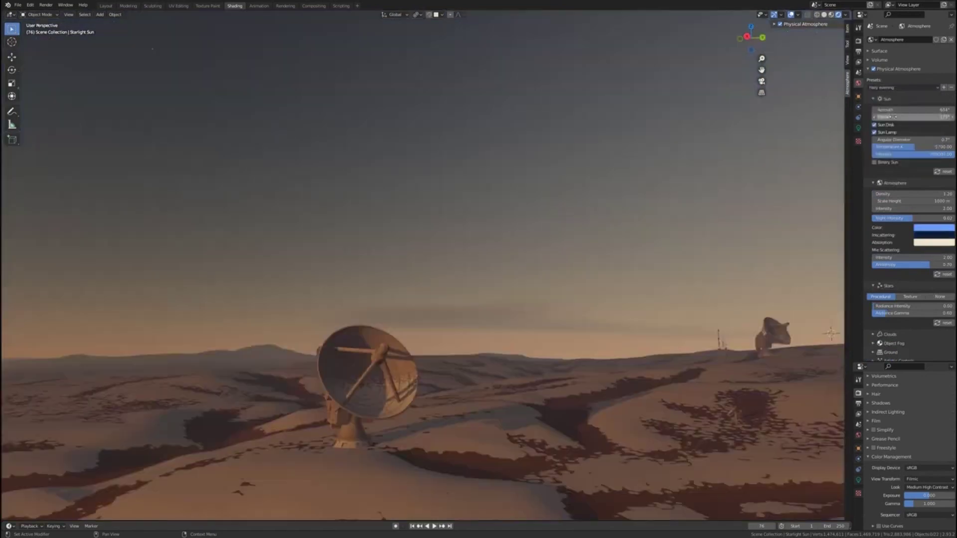
# Clear the object fog from the scene materials
pyautogui.moveTo(556, 293); pyautogui.dragTo(822, 295, button='middle')
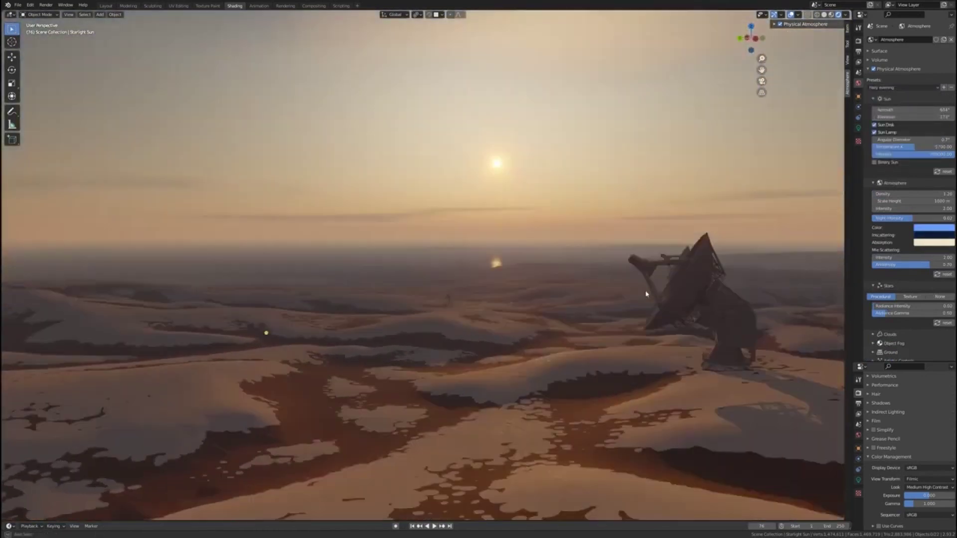
pyautogui.scroll(-2, 907, 292)
pyautogui.click(874, 313)
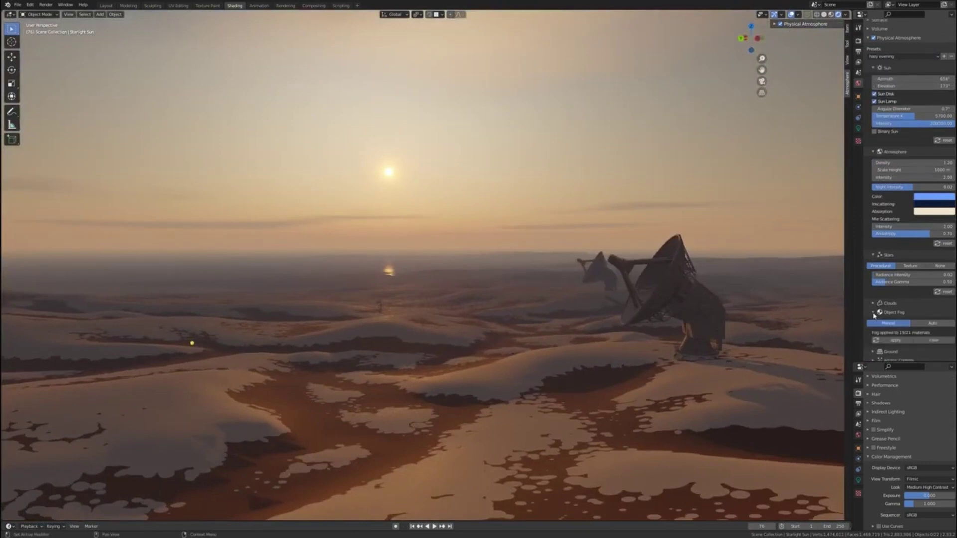
pyautogui.click(926, 342)
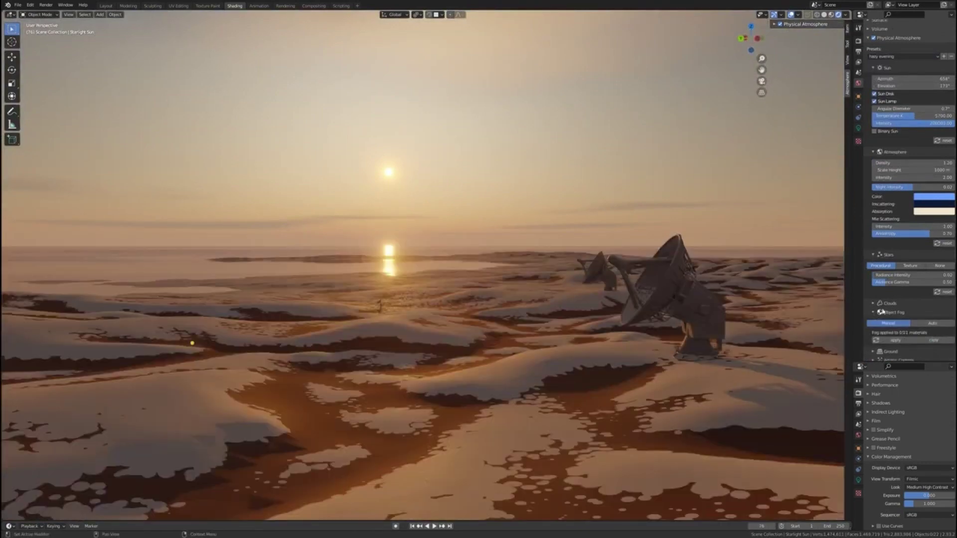
pyautogui.click(875, 313)
pyautogui.scroll(2, 877, 247)
# Collapse the Atmosphere, Sun and Stars subpanels and disable Physical Atmosphere
pyautogui.click(874, 183)
pyautogui.click(873, 99)
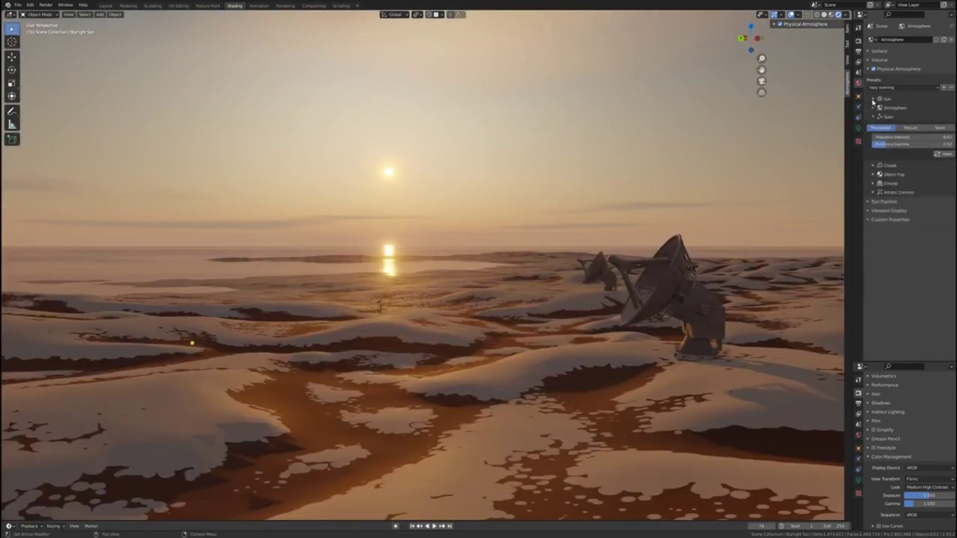
pyautogui.click(874, 117)
pyautogui.click(776, 25)
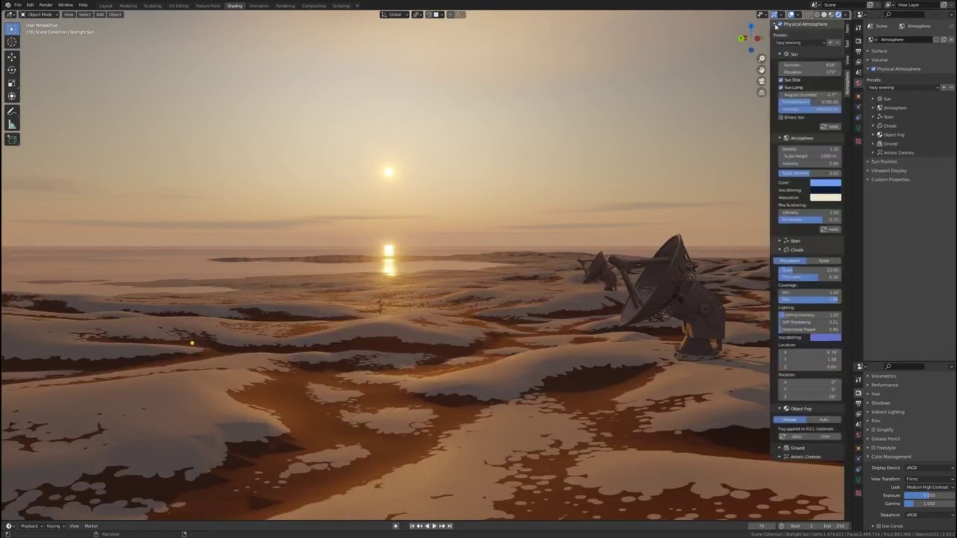
pyautogui.click(780, 25)
# Hide the sidebar sky panel, switch to Solid shading, and view through the camera (Numpad 0)
pyautogui.click(775, 26)
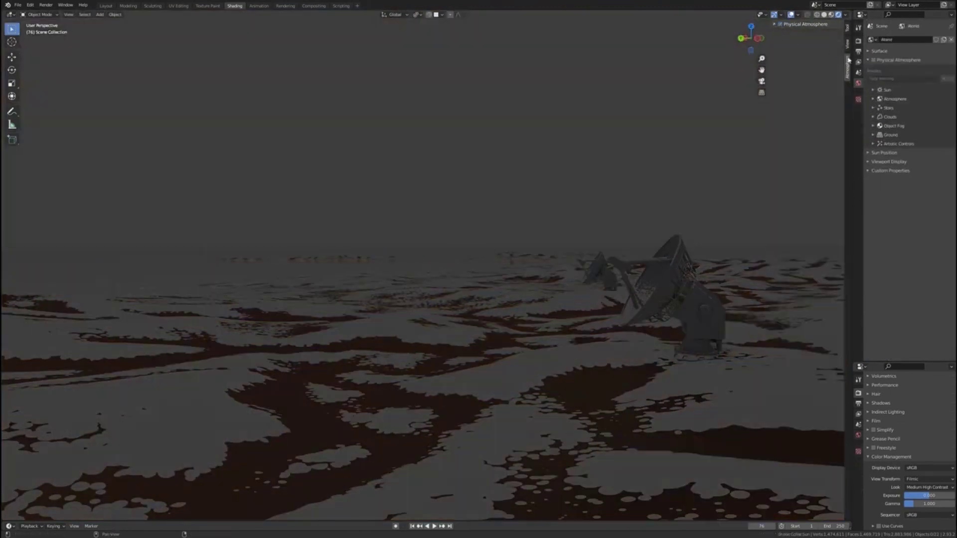
pyautogui.click(822, 15)
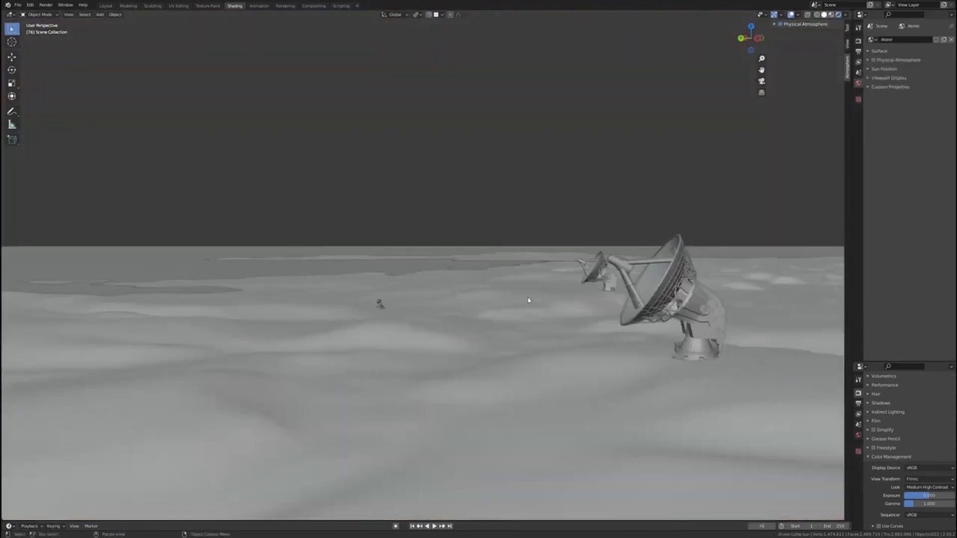
pyautogui.press('KP_0')
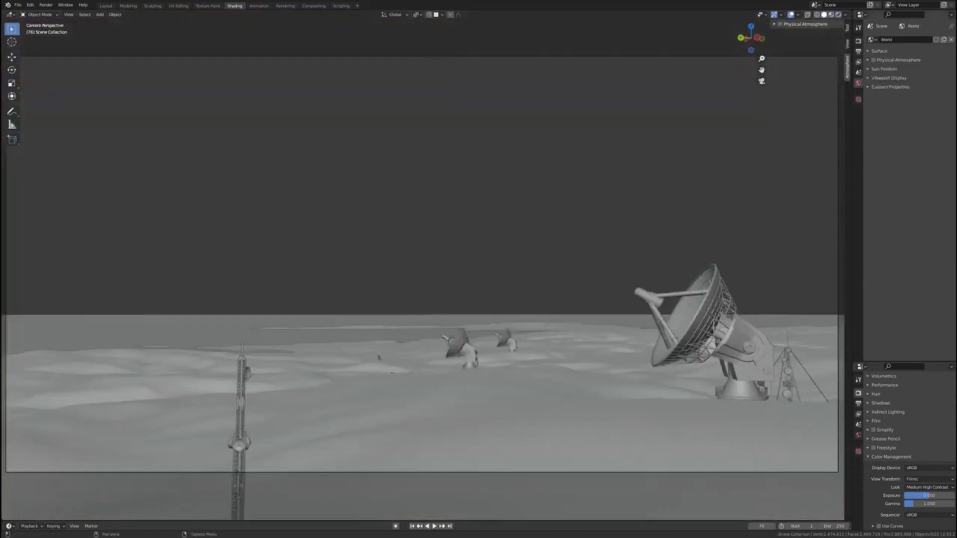